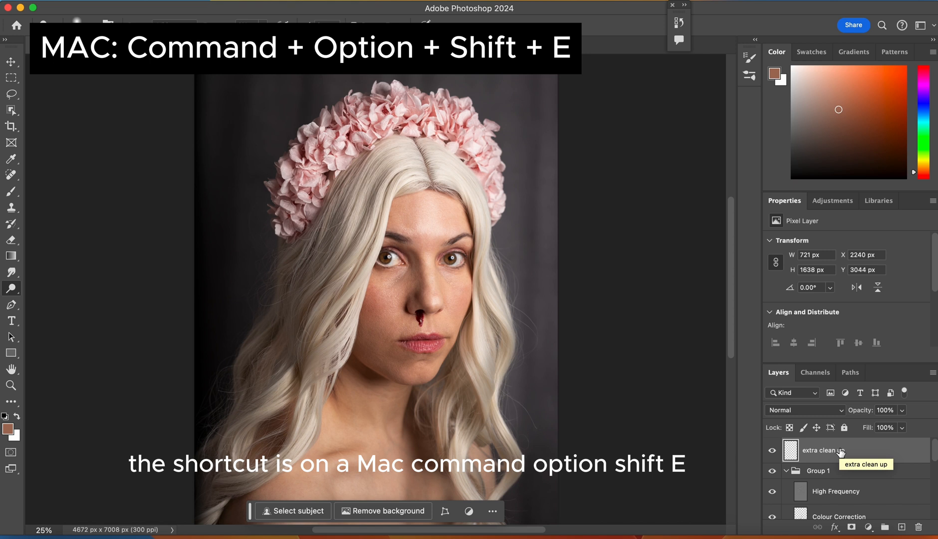
- Stamp all visible layers into a new top layer and name it "extra skin smoothing"
key("super+alt+shift+e")
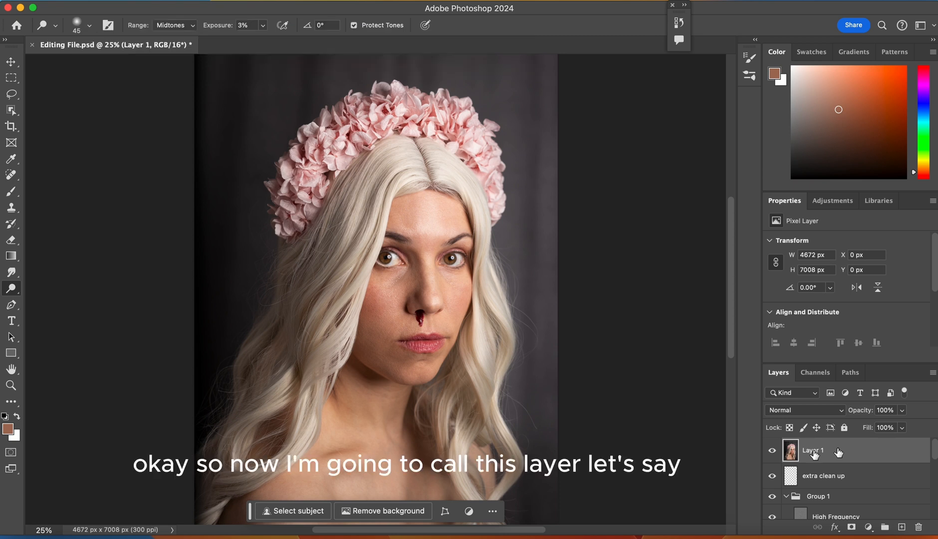
double_click(813, 450)
type("extra skin smoothing")
key("Return")
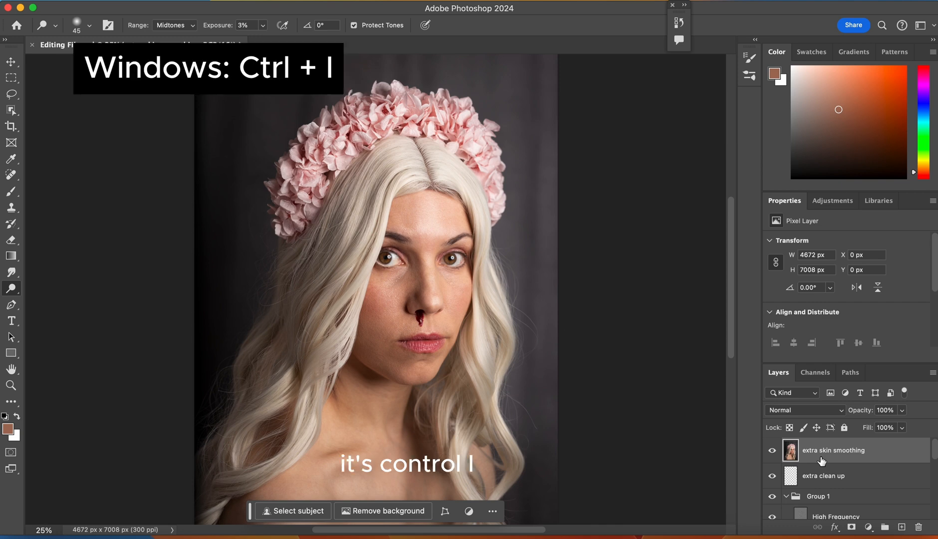
- Invert the extra skin smoothing layer and set its blend mode to Vivid Light
key("super+i")
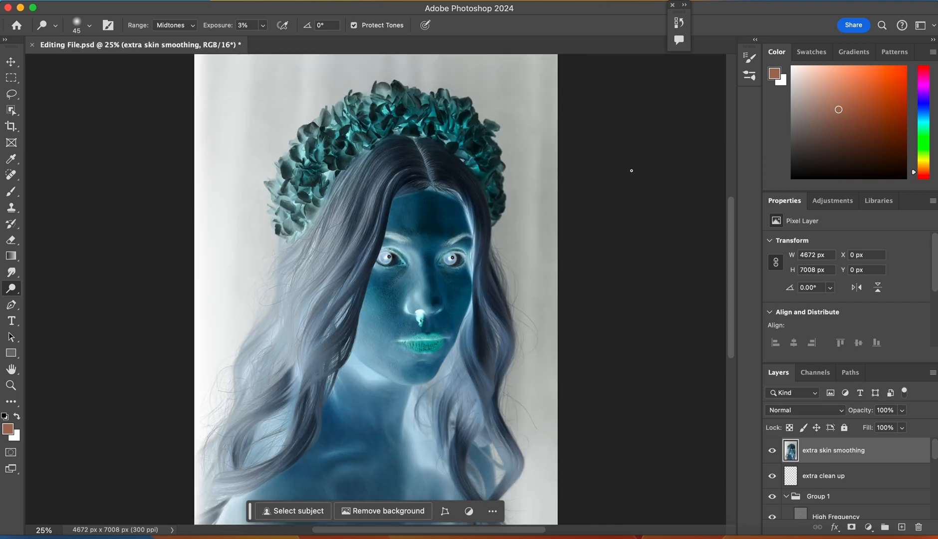
left_click(784, 412)
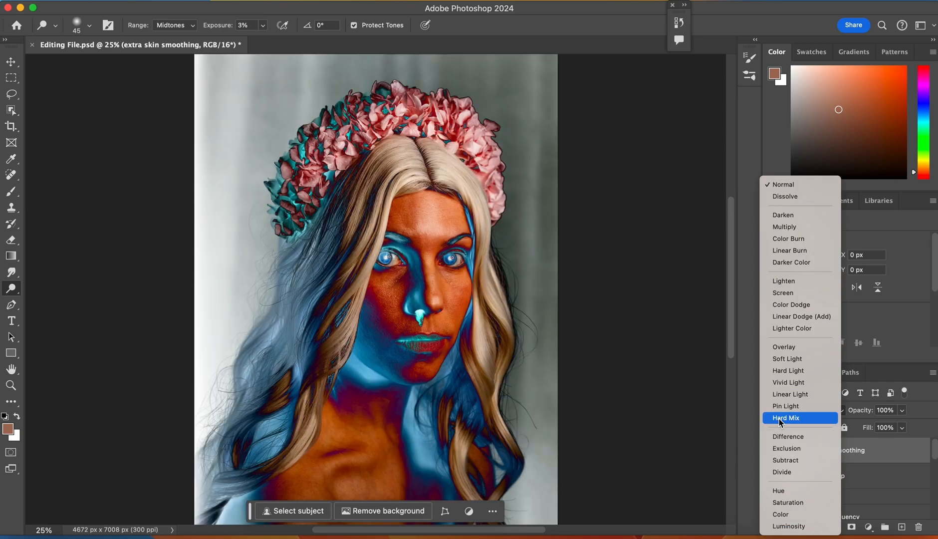
left_click(783, 384)
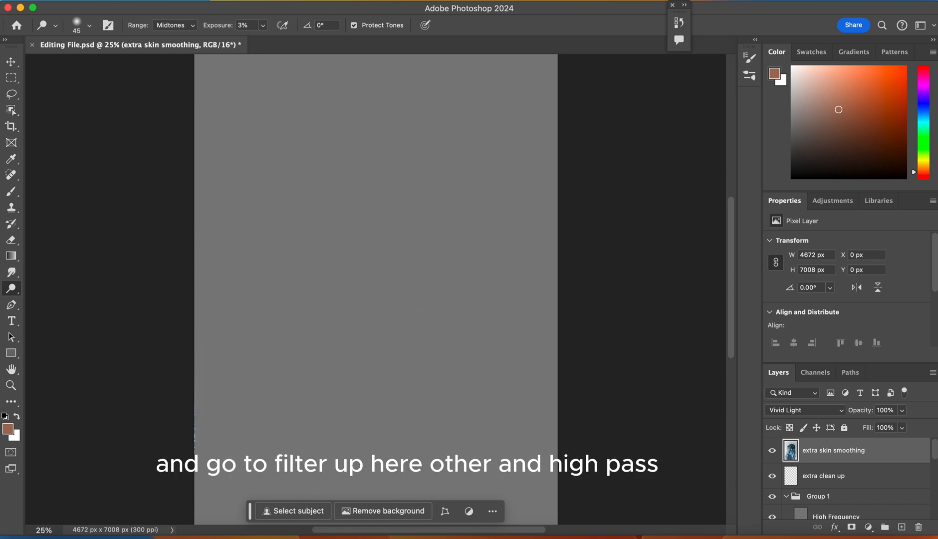
- Apply a High Pass filter with a radius of 26.1 pixels to the extra skin smoothing layer
left_click(310, 1)
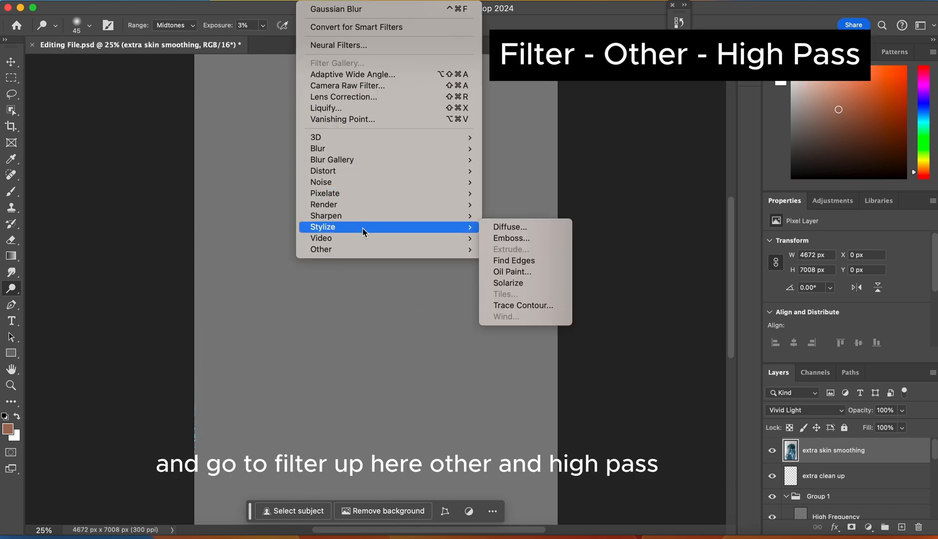
mouse_move(367, 249)
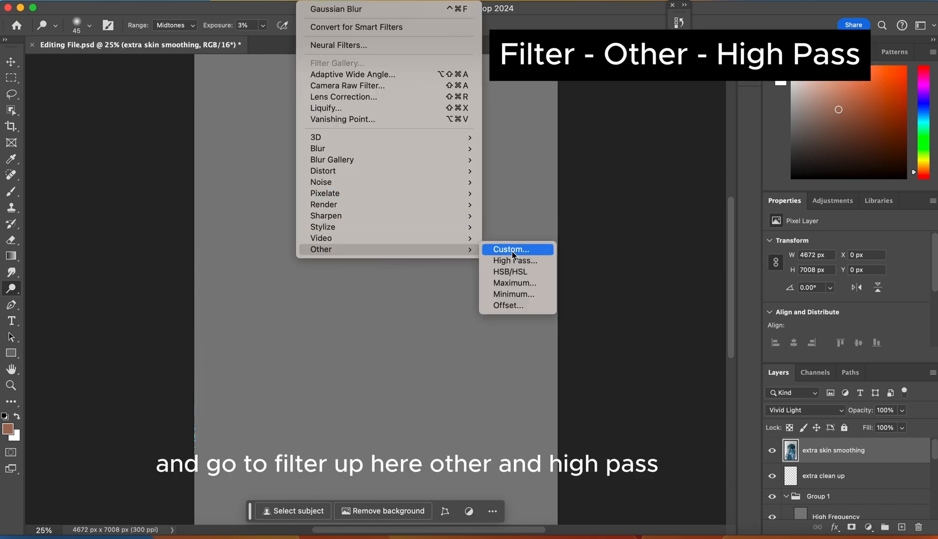
left_click(533, 261)
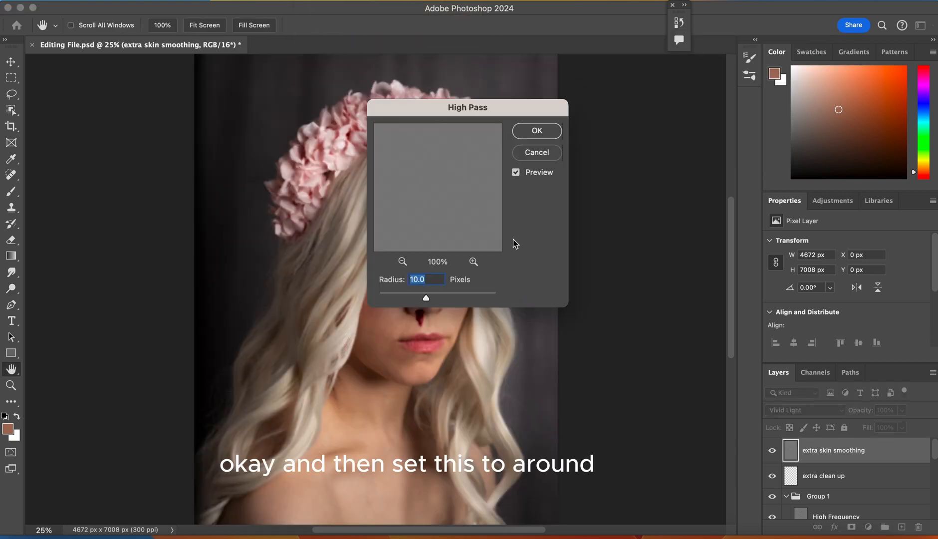
left_click_drag(426, 299, 434, 301)
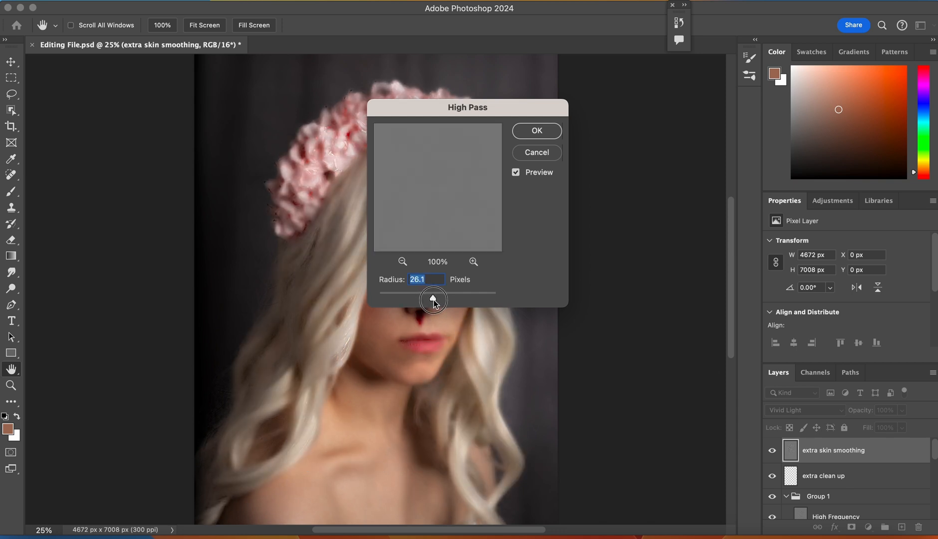
left_click(537, 130)
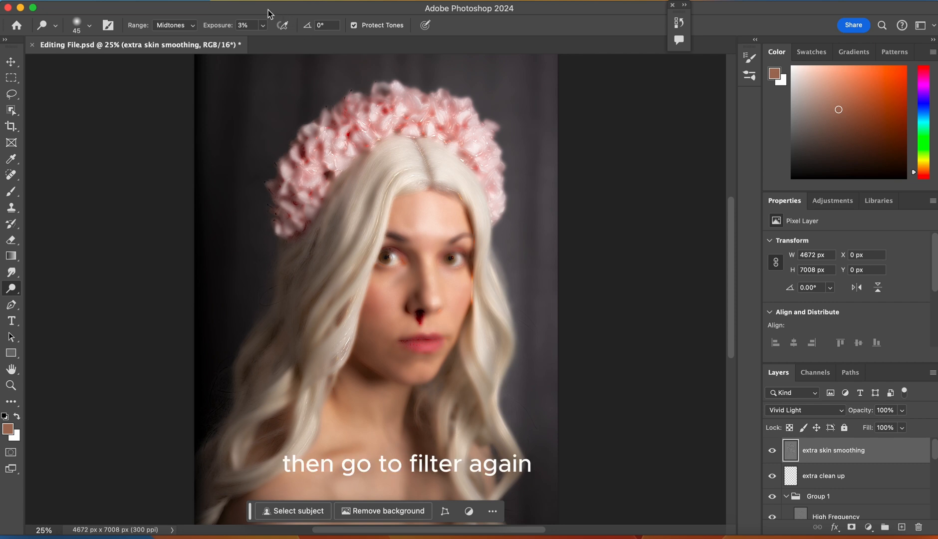
- Apply a Gaussian Blur with a radius of 1.9 pixels to the extra skin smoothing layer
left_click(309, 0)
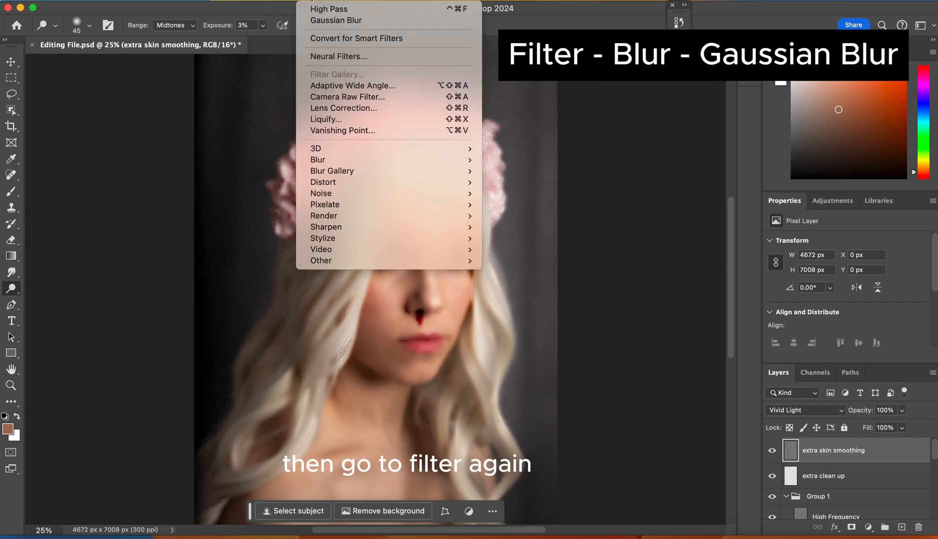
mouse_move(447, 163)
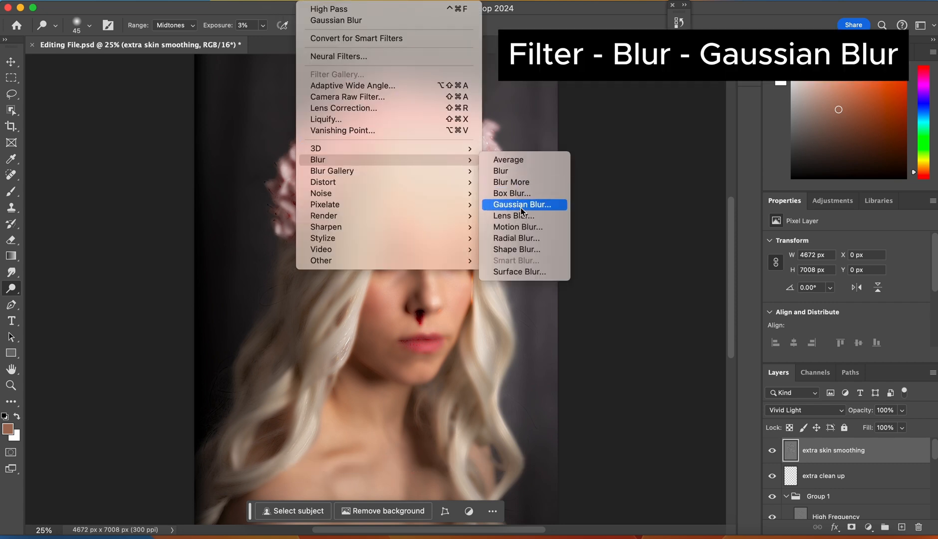
left_click(535, 205)
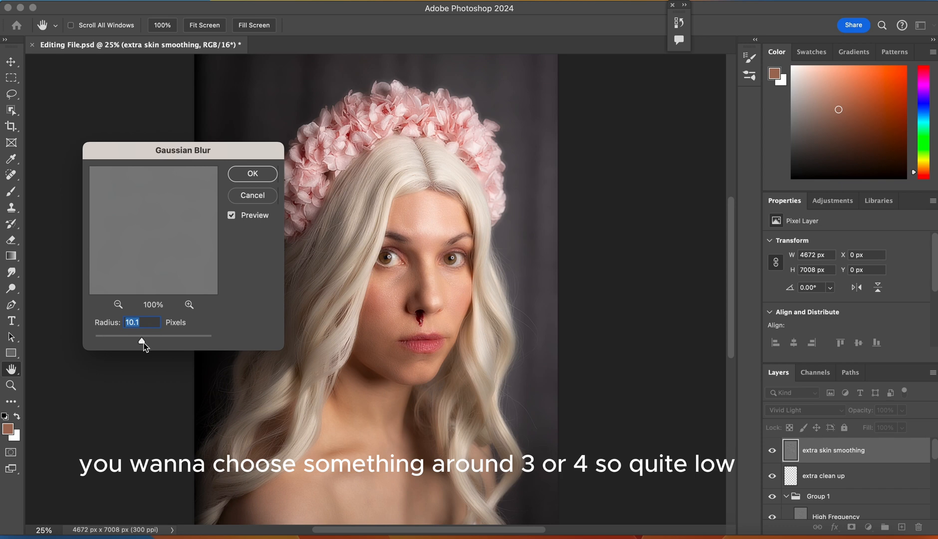
left_click_drag(142, 343, 112, 341)
key("super+equal")
key("super+equal")
key("super+equal")
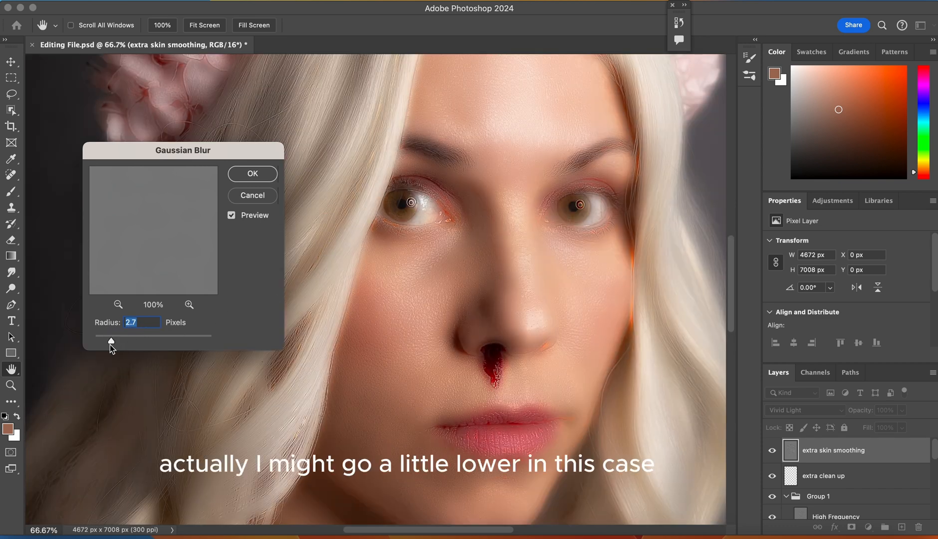
left_click_drag(110, 343, 108, 341)
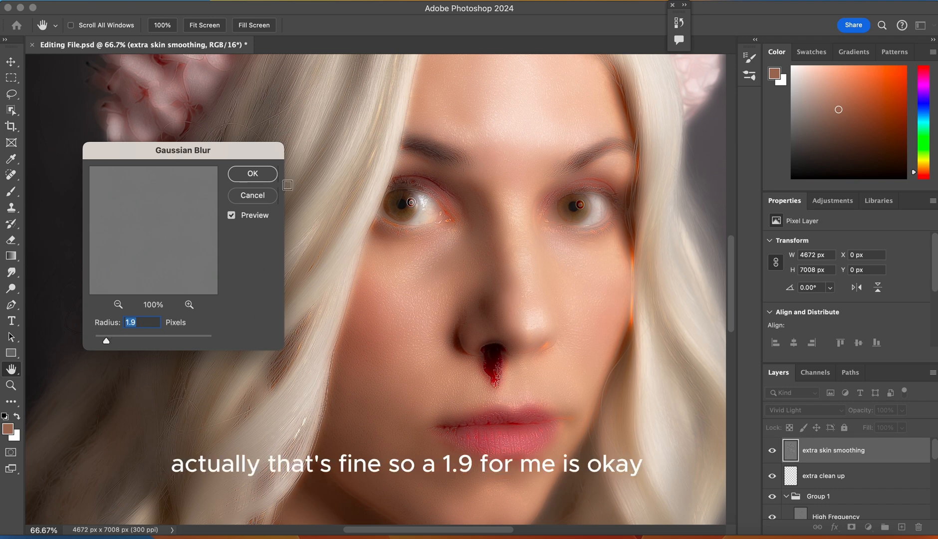
left_click(248, 174)
- Add a black layer mask to the extra skin smoothing layer to hide its whole effect
key("o")
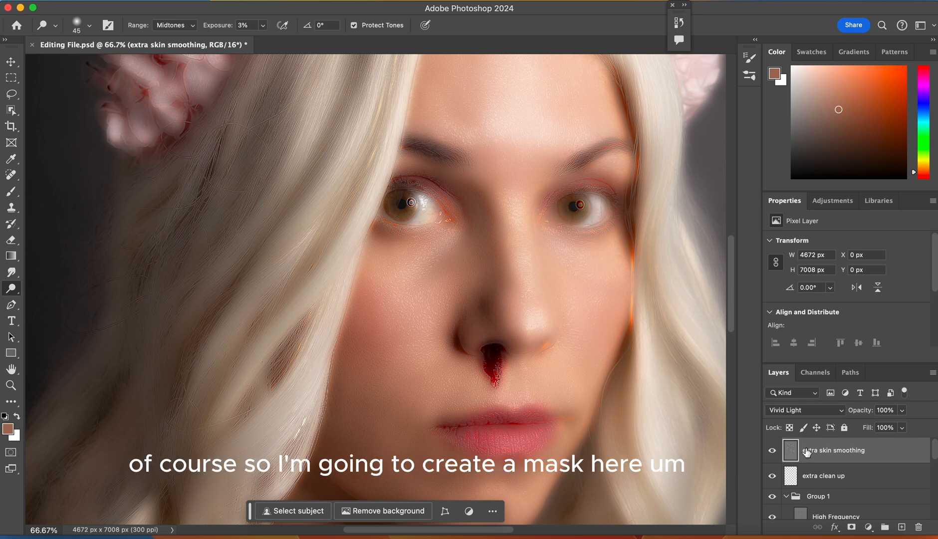
left_click(869, 528, "alt")
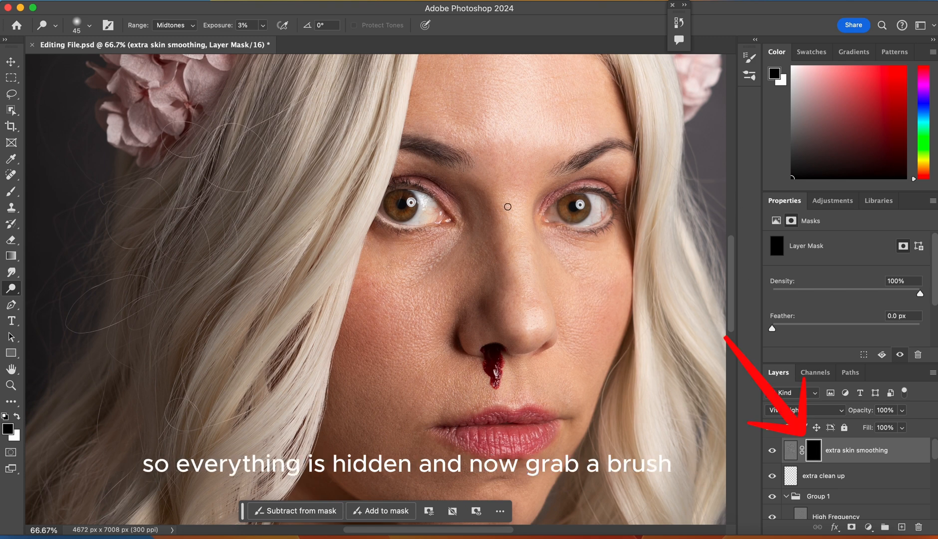
key("super+minus")
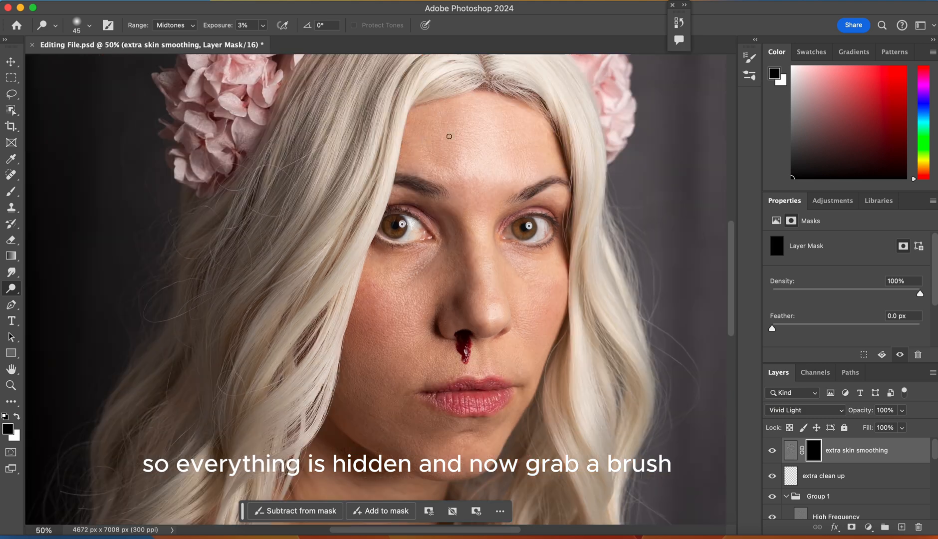
- Set up a soft round Brush with 0% hardness and 46% flow
left_click(11, 191)
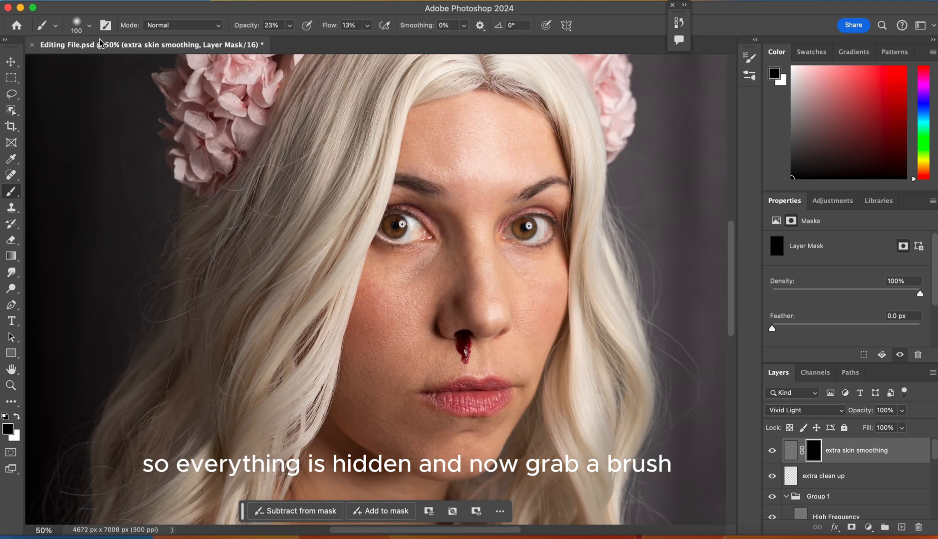
left_click(86, 30)
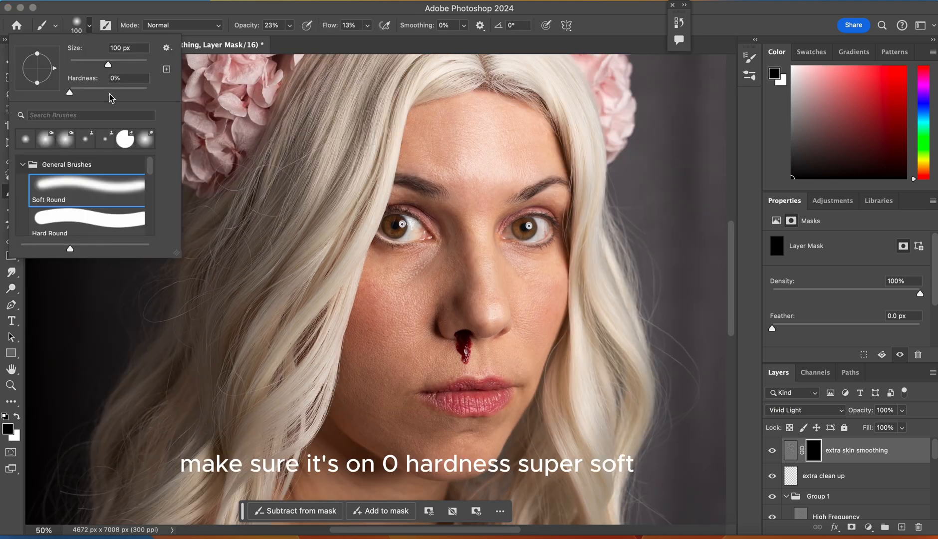
left_click(71, 93)
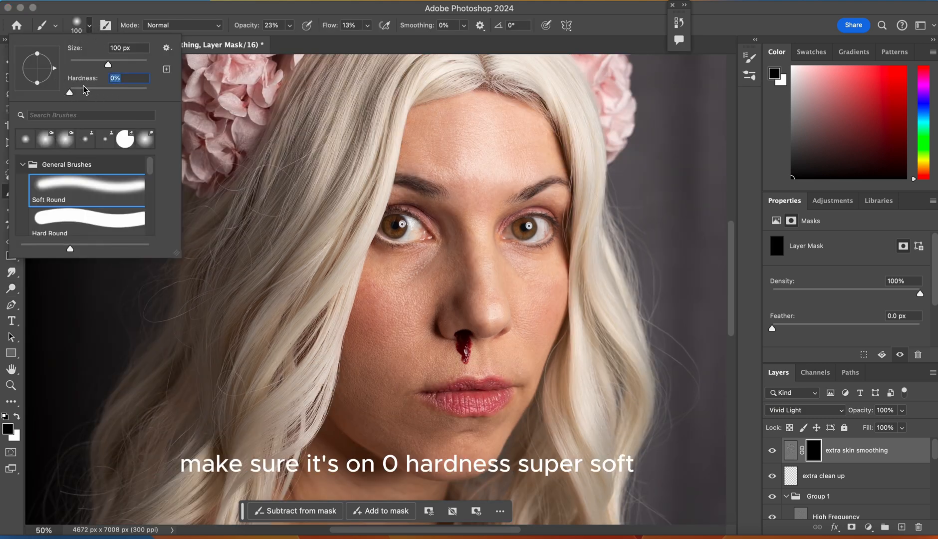
left_click(255, 6)
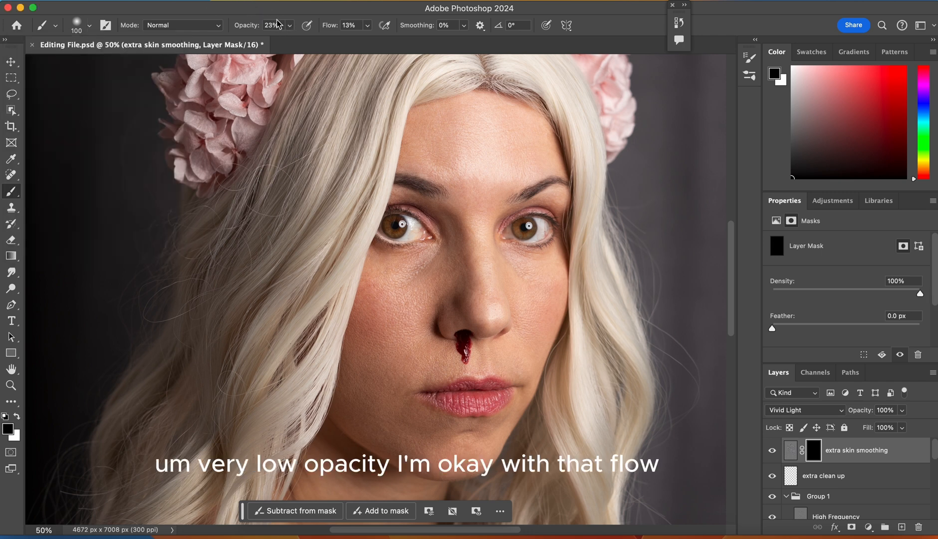
left_click(366, 26)
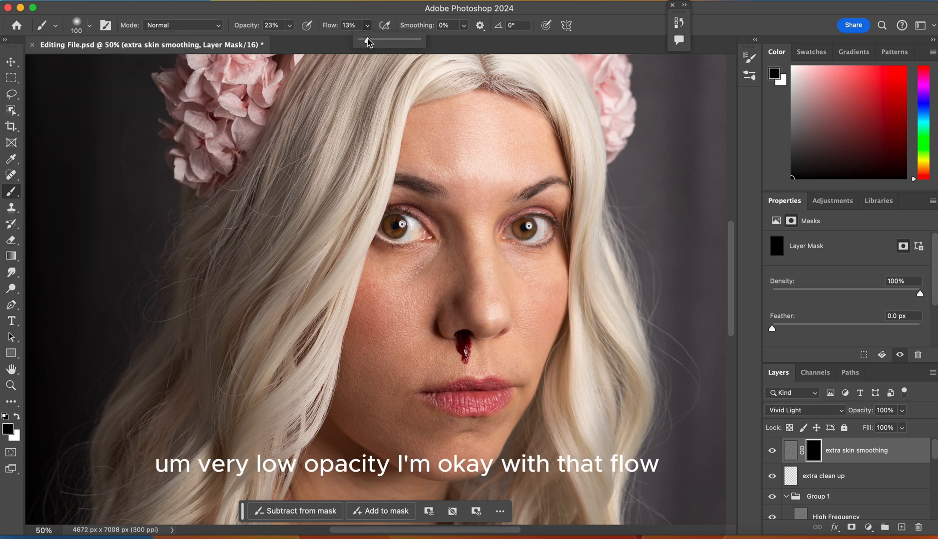
mouse_move(368, 42)
left_mouse_down()
mouse_move(394, 43)
mouse_move(386, 41)
left_mouse_up()
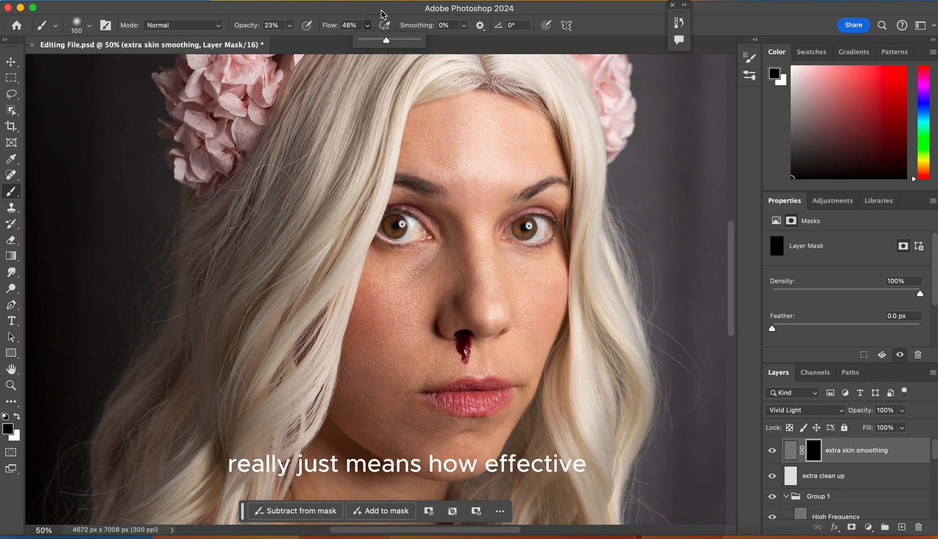
left_click(381, 12)
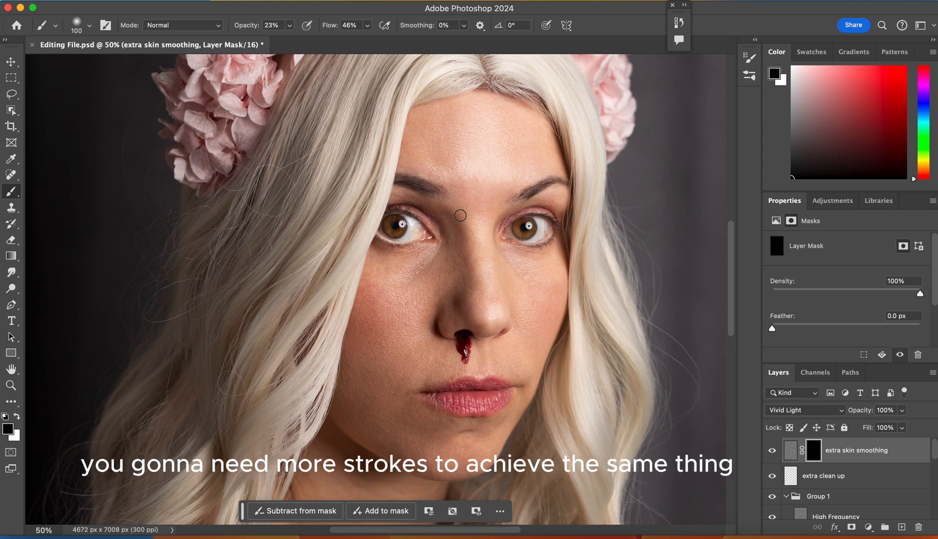
- Paint white on the layer mask with a 400 px brush over the forehead and cheek to reveal the smoothing
key("super+minus")
key("bracketright")
key("bracketright")
key("bracketright")
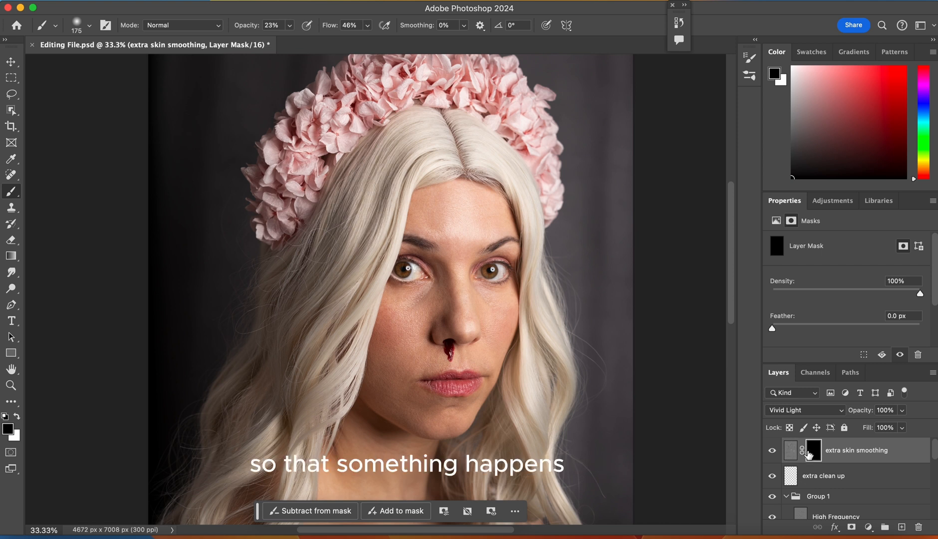
left_click(17, 418)
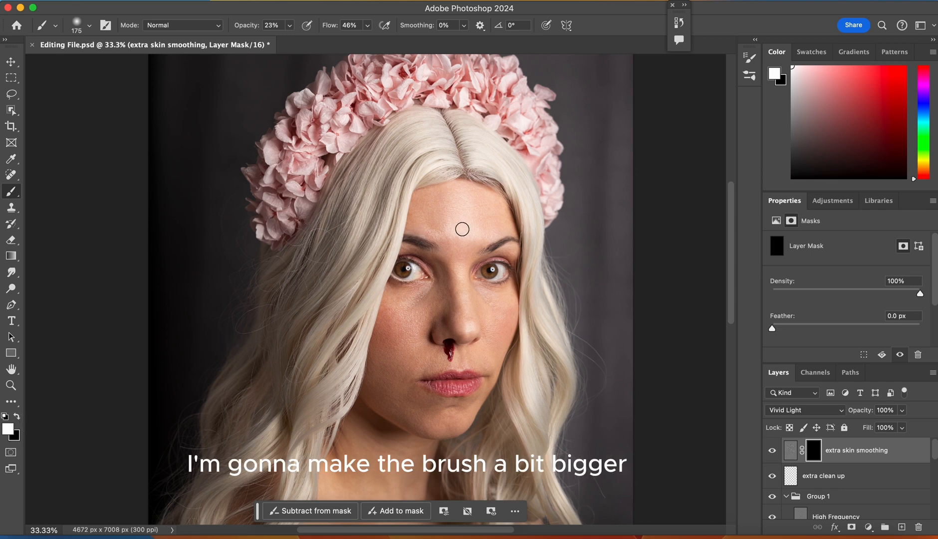
key("bracketright")
key("bracketright")
key("bracketright")
key("bracketright")
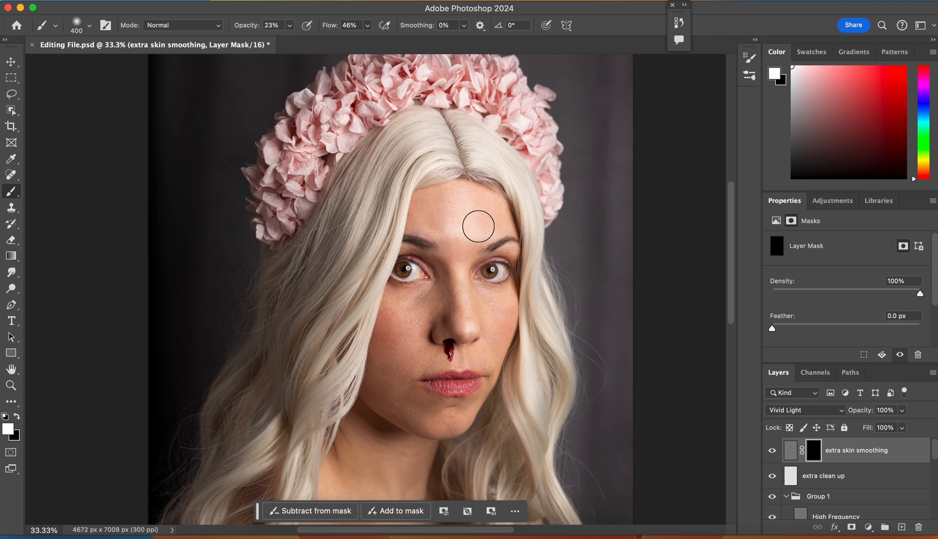
key("super+equal")
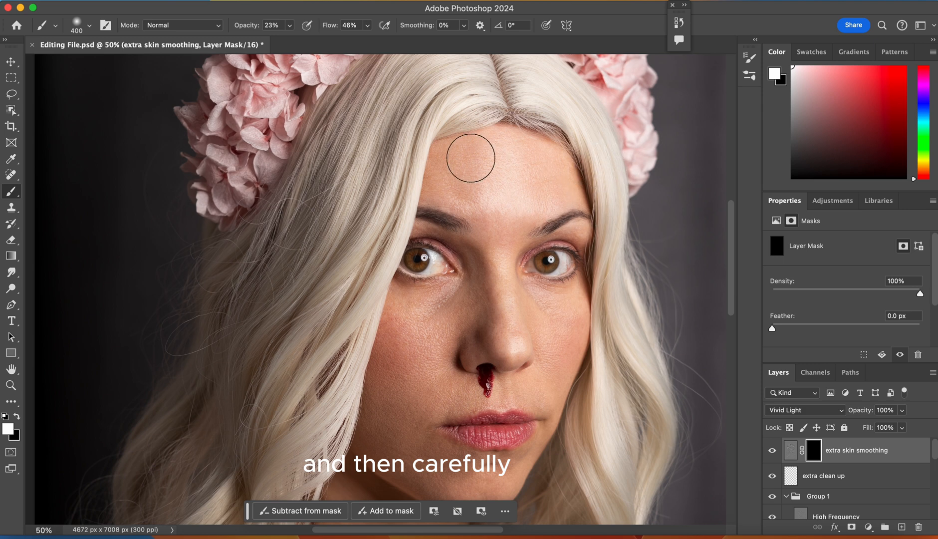
mouse_move(460, 162)
left_mouse_down()
mouse_move(524, 157)
mouse_move(558, 190)
mouse_move(546, 171)
mouse_move(505, 201)
left_mouse_up()
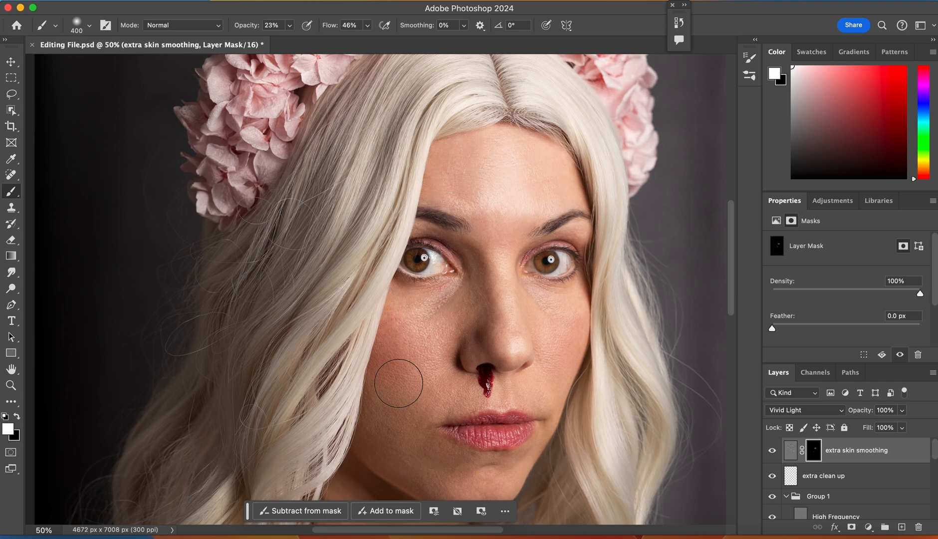
mouse_move(435, 320)
left_mouse_down()
mouse_move(456, 309)
mouse_move(414, 336)
mouse_move(415, 322)
mouse_move(402, 397)
mouse_move(400, 344)
mouse_move(389, 426)
mouse_move(422, 367)
mouse_move(426, 376)
mouse_move(412, 426)
mouse_move(401, 403)
mouse_move(386, 432)
mouse_move(434, 474)
mouse_move(412, 457)
mouse_move(440, 470)
mouse_move(408, 392)
left_mouse_up()
- Continue revealing the smoothing over the smaller skin areas around the nose and eyes, reducing the brush to 250 px and then 150 px
key("bracketleft")
key("bracketleft")
key("bracketleft")
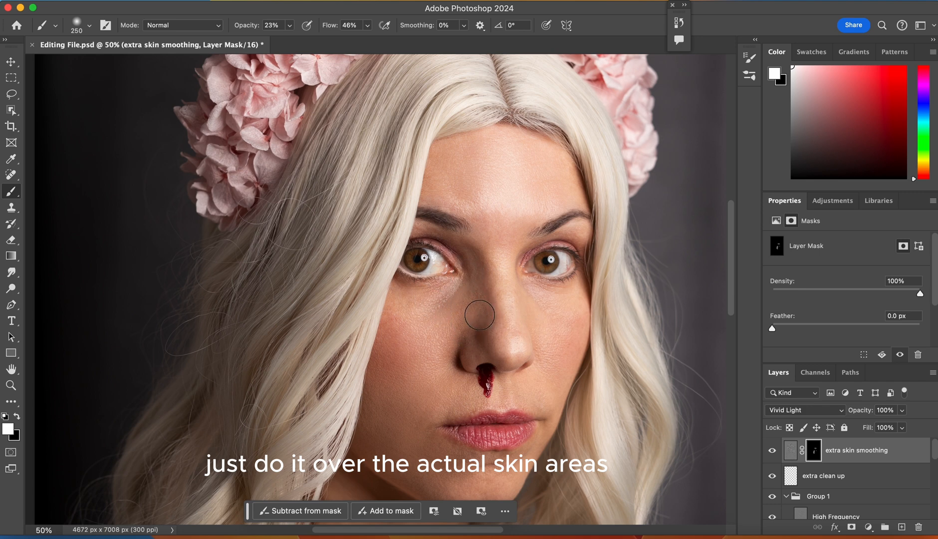
key("bracketleft")
key("bracketleft")
key("bracketleft")
key("super+equal")
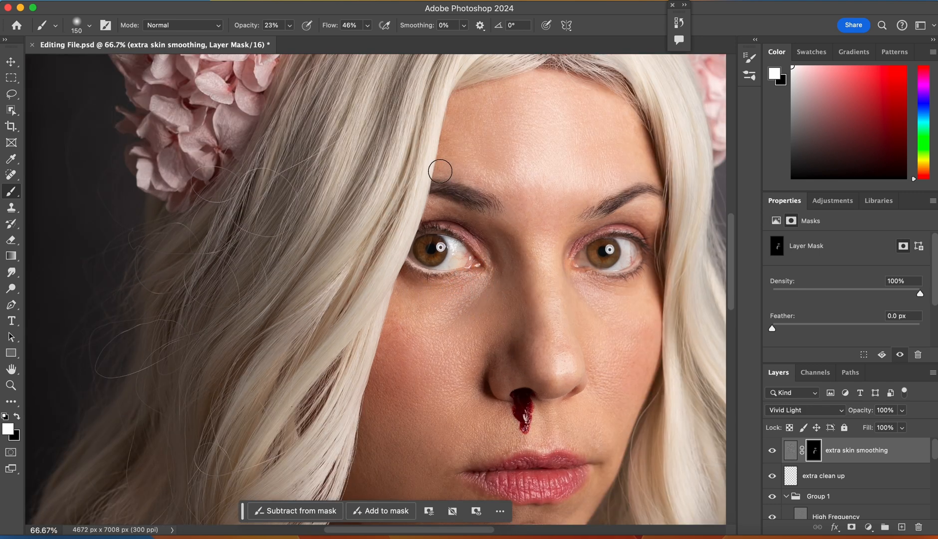
key("super+equal")
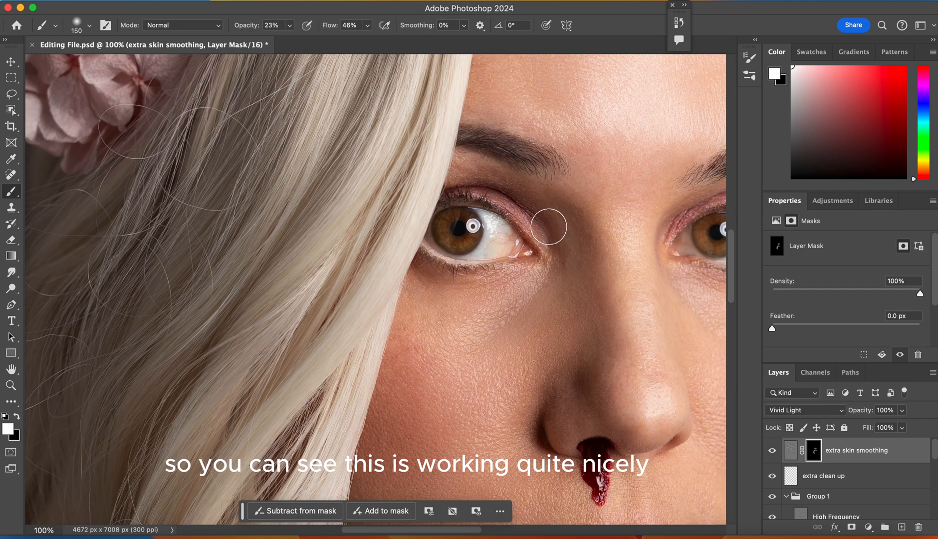
key("super+minus")
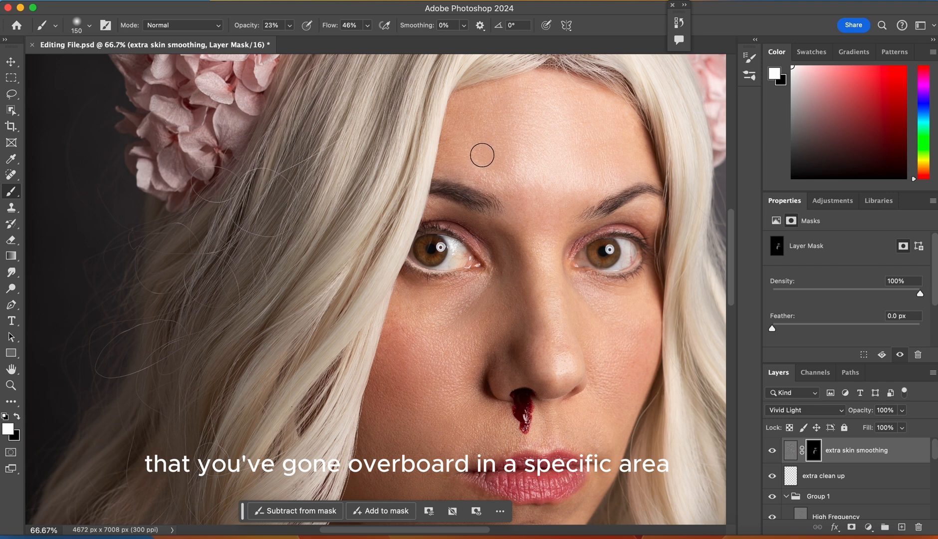
- Paint black on the mask below the eye to conceal some smoothing, then restore white as the painting colour
key("x")
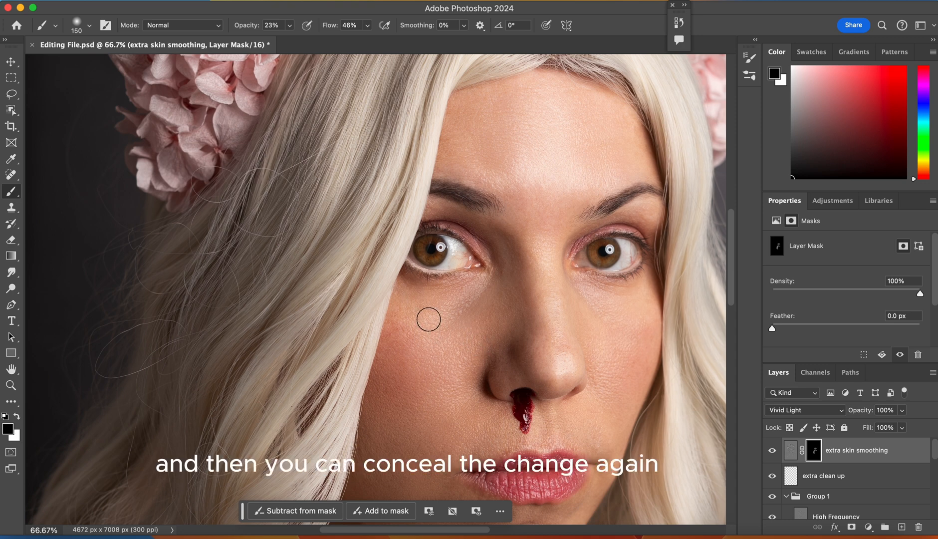
mouse_move(423, 300)
left_mouse_down()
mouse_move(468, 310)
mouse_move(420, 303)
mouse_move(465, 295)
mouse_move(442, 297)
left_mouse_up()
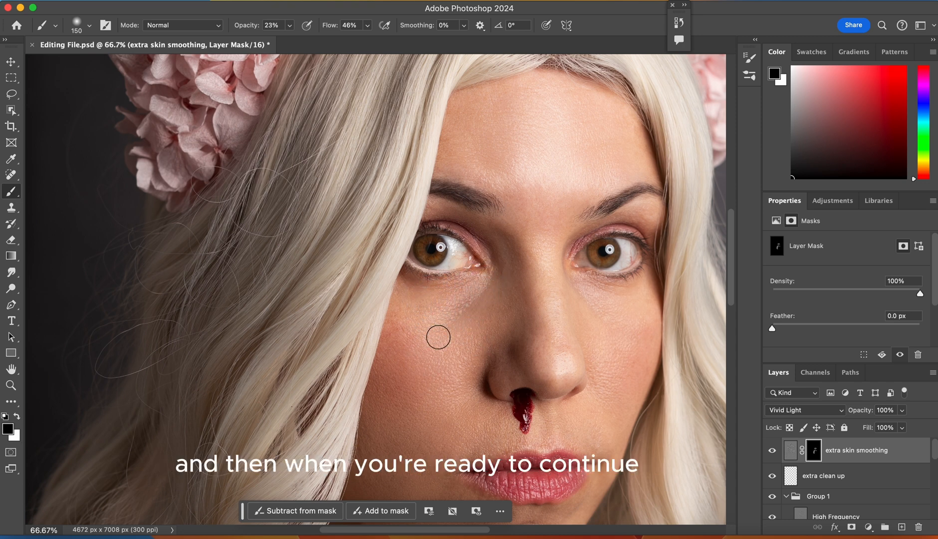
key("x")
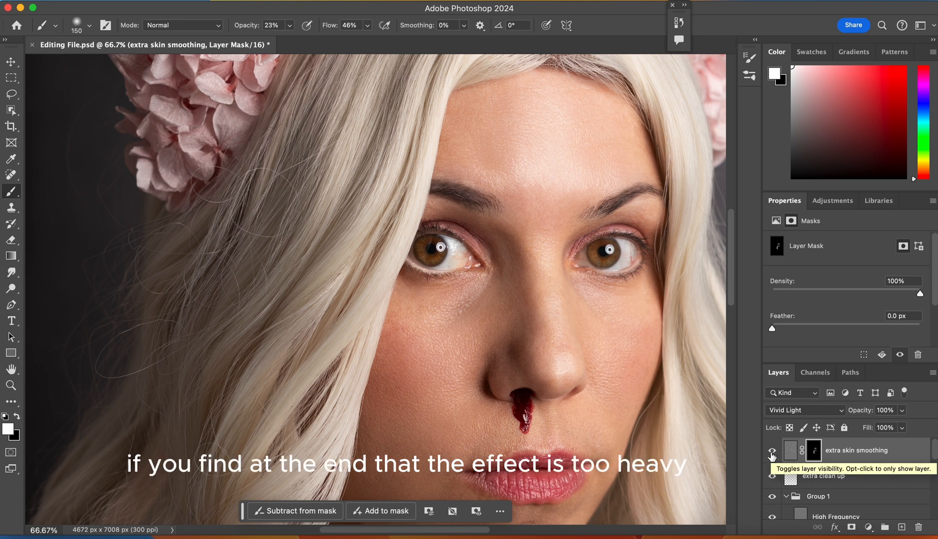
- Open the opacity setting of the extra skin smoothing layer
left_click(902, 414)
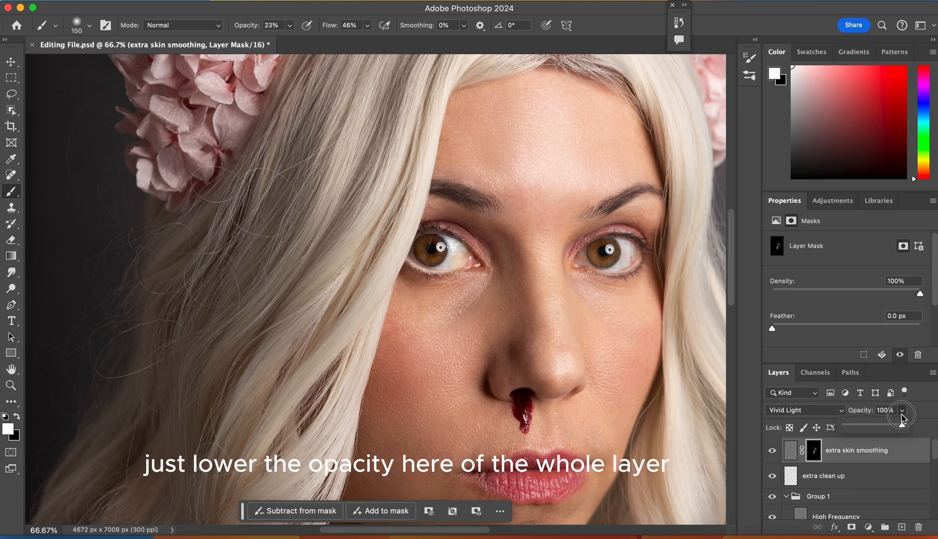